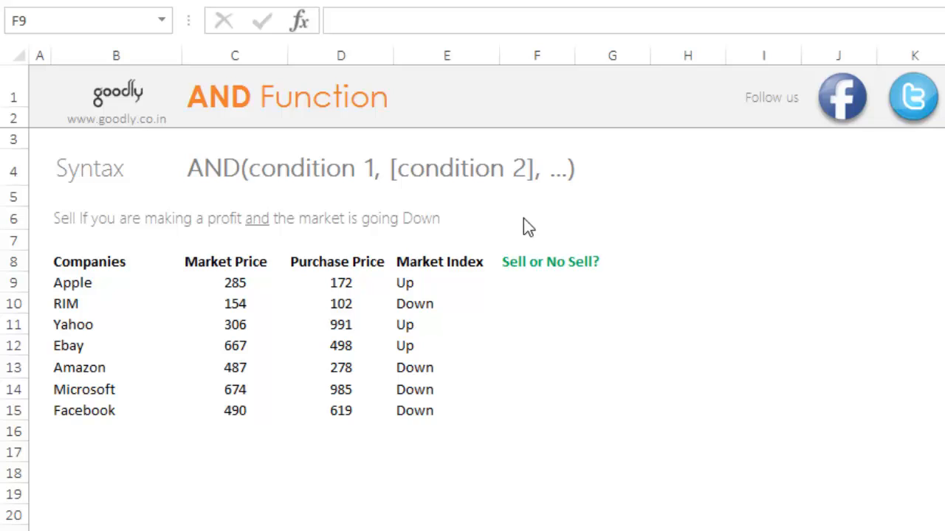
Start an AND formula in F9 whose first condition tests that market price C9 is greater than purchase price D9.
left_click(536, 283)
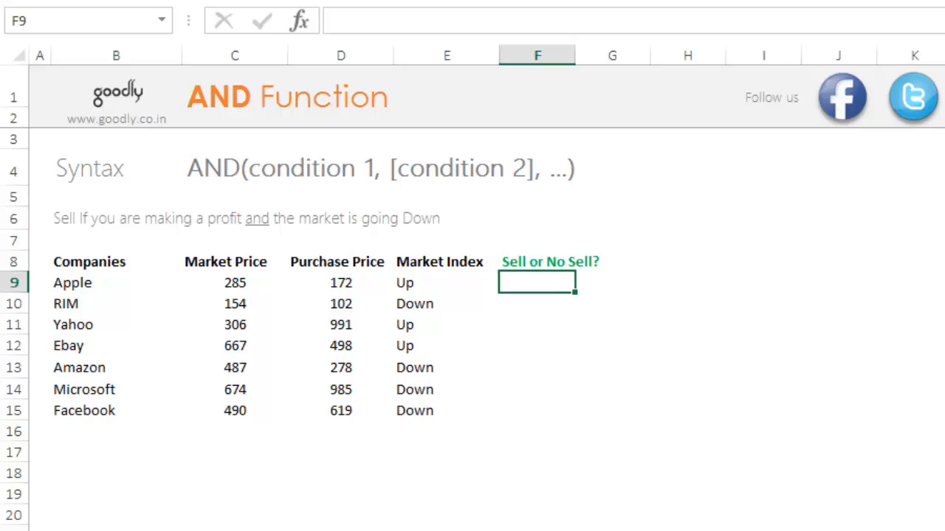
type("=and")
key("Tab")
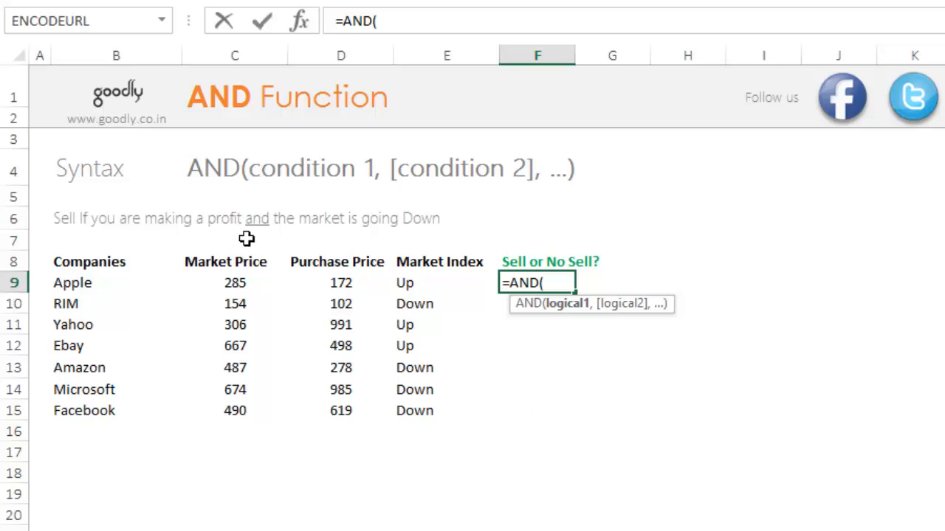
left_click(242, 287)
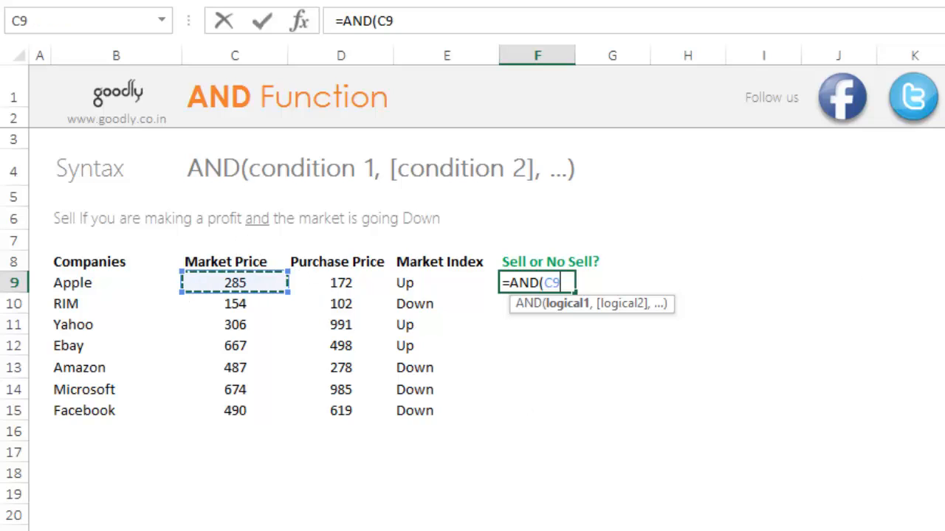
type(">")
key("Left")
key("Left")
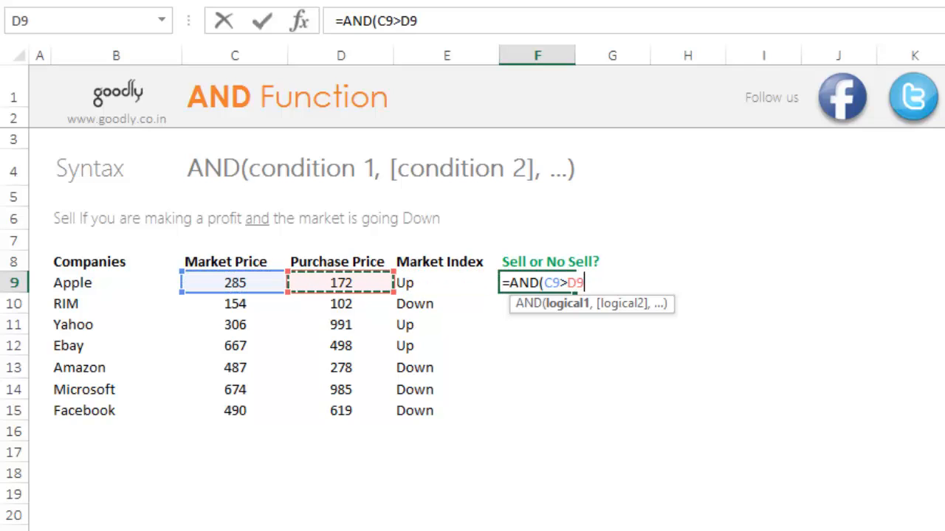
type(",")
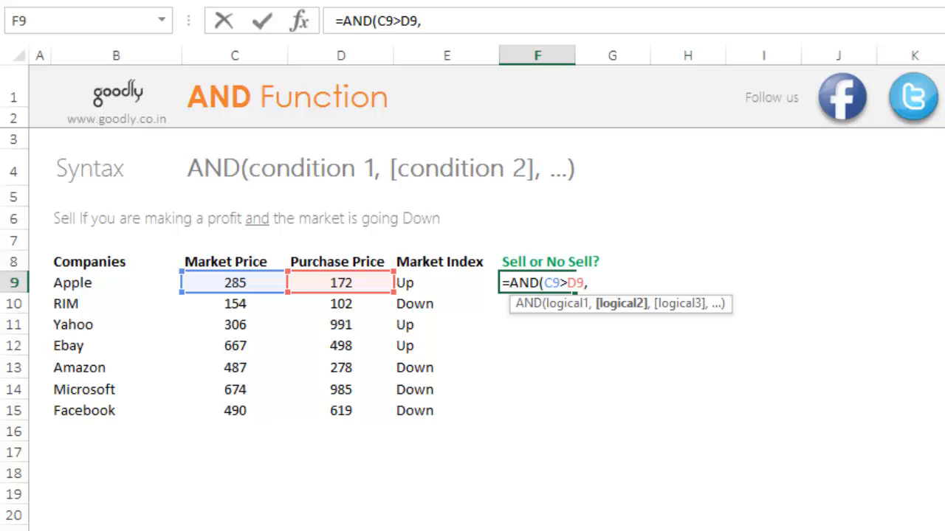
Add the second condition E9="Down" to the AND formula in F9 and enter it.
key("Left")
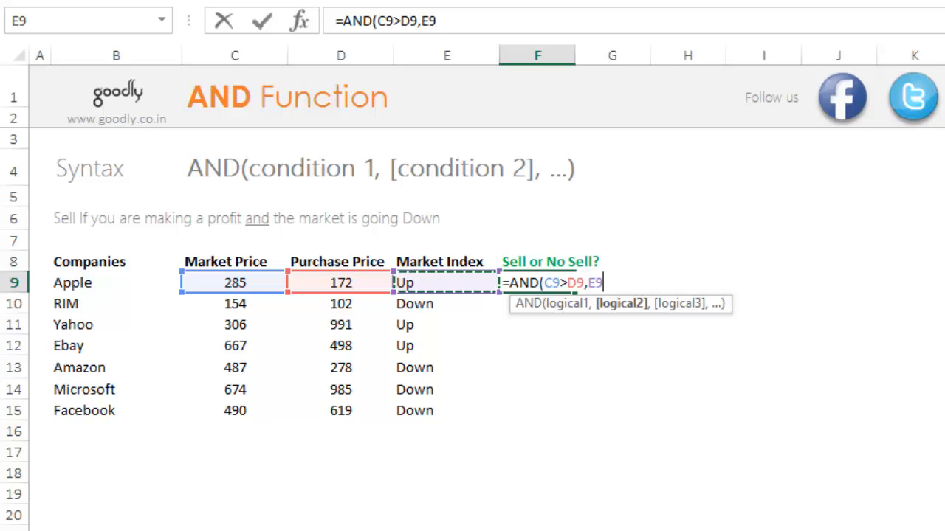
type("=")
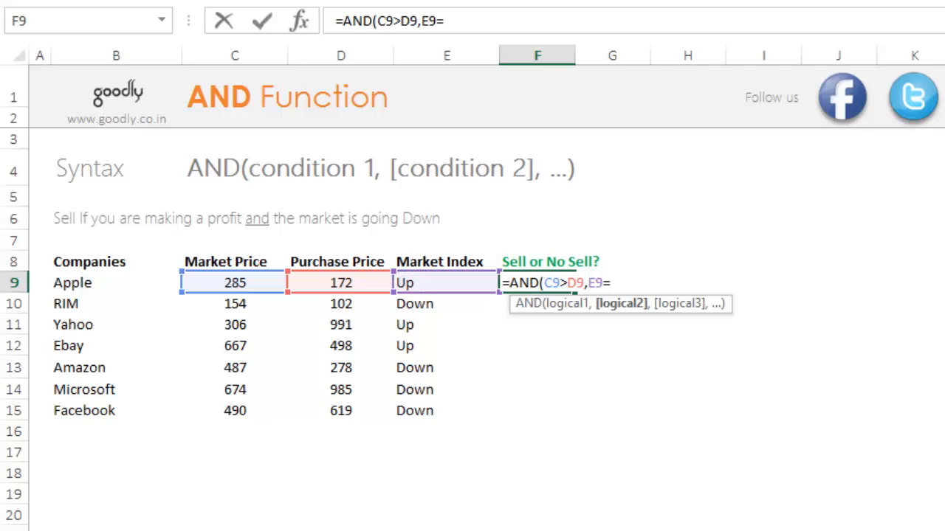
type("\"Down\")")
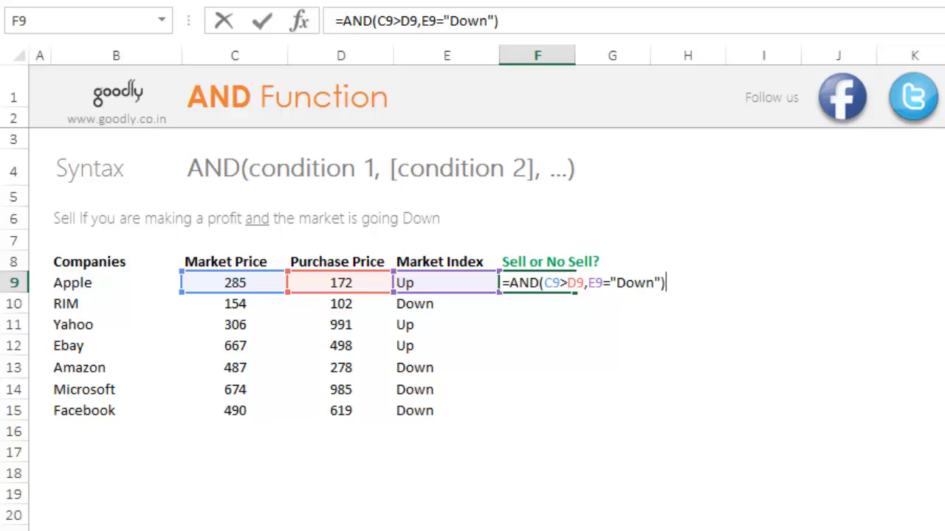
key("ctrl+Return")
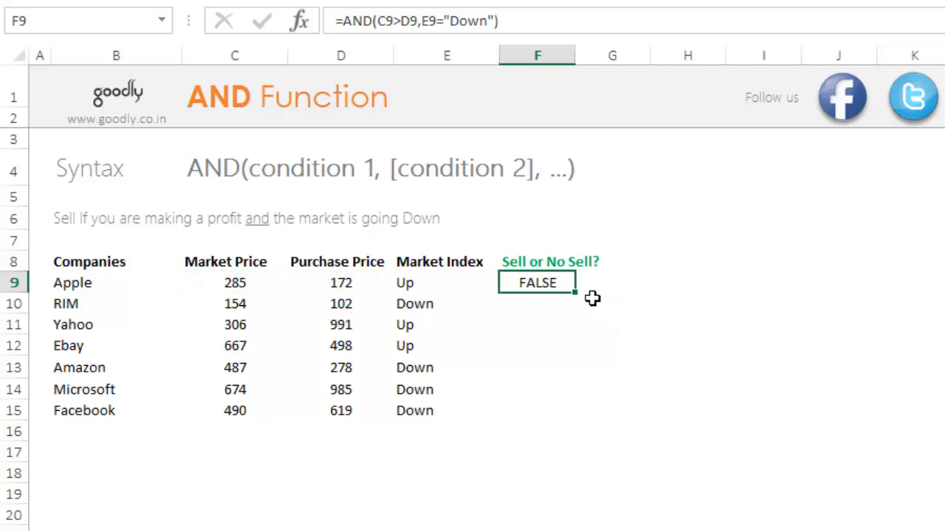
Copy the AND formula from F9 down to F15 for the remaining companies.
key("F2")
key("Escape")
left_click_drag(584, 302, 592, 435)
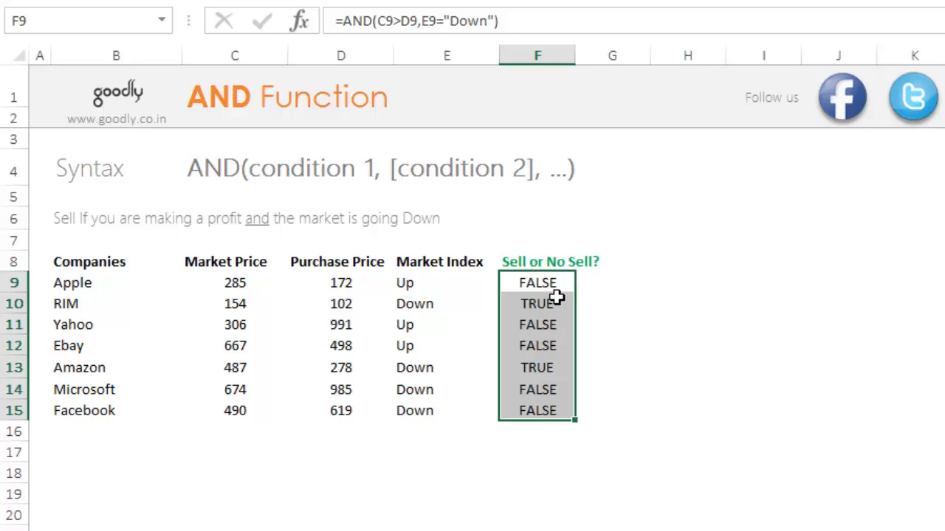
left_click(628, 309)
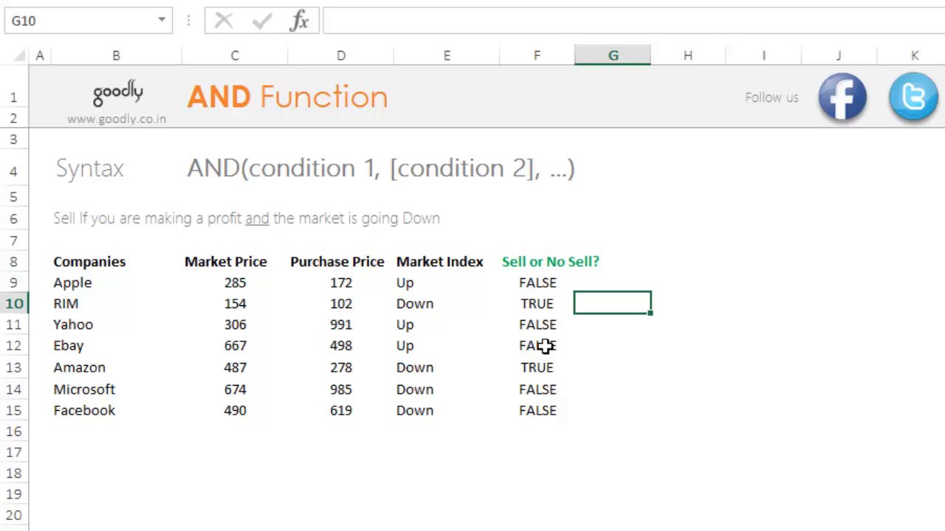
Examine the AND formula in F9 and its two conditions, the price comparison and the market index test.
left_click(547, 289)
key("F2")
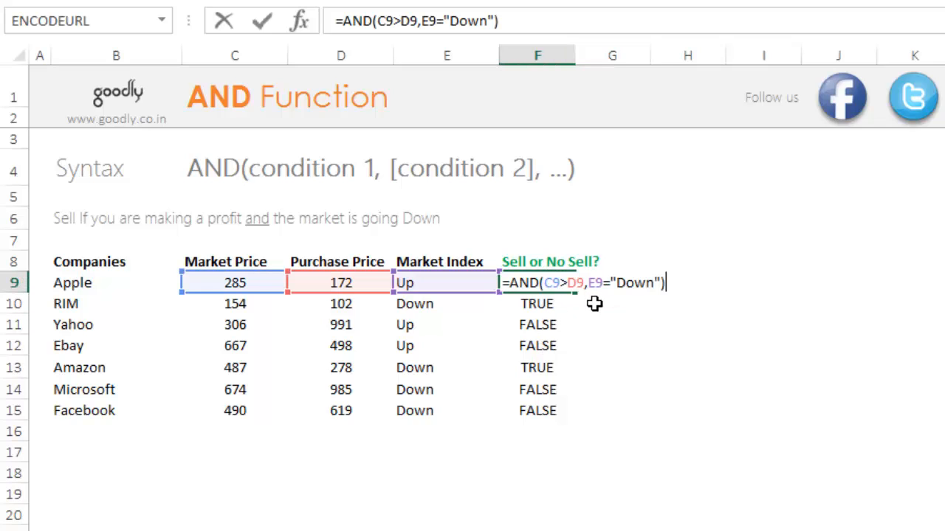
left_click_drag(607, 304, 669, 302)
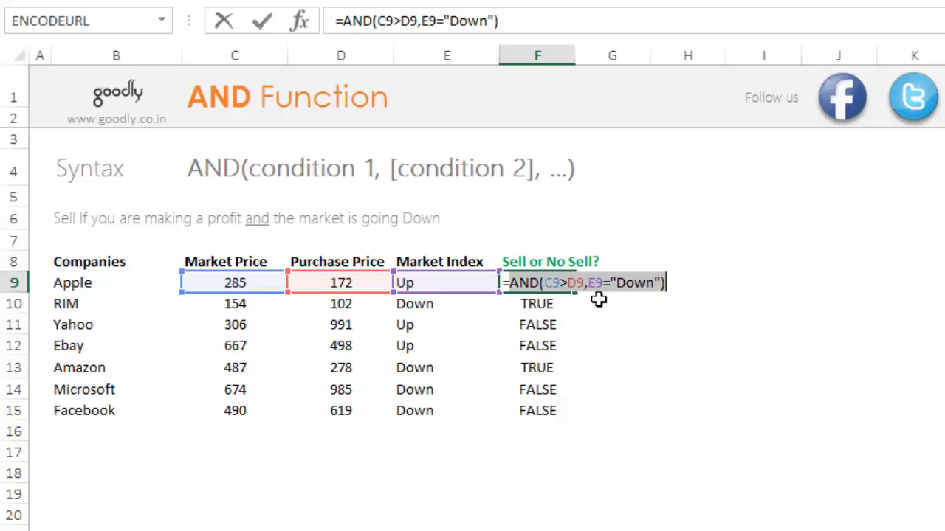
key("Escape")
key("F2")
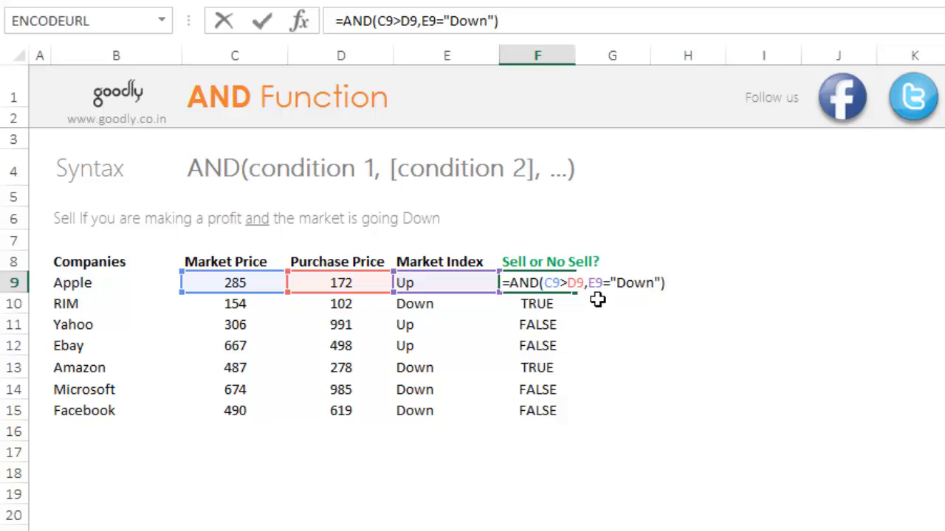
double_click(553, 284)
left_click_drag(571, 297, 665, 292)
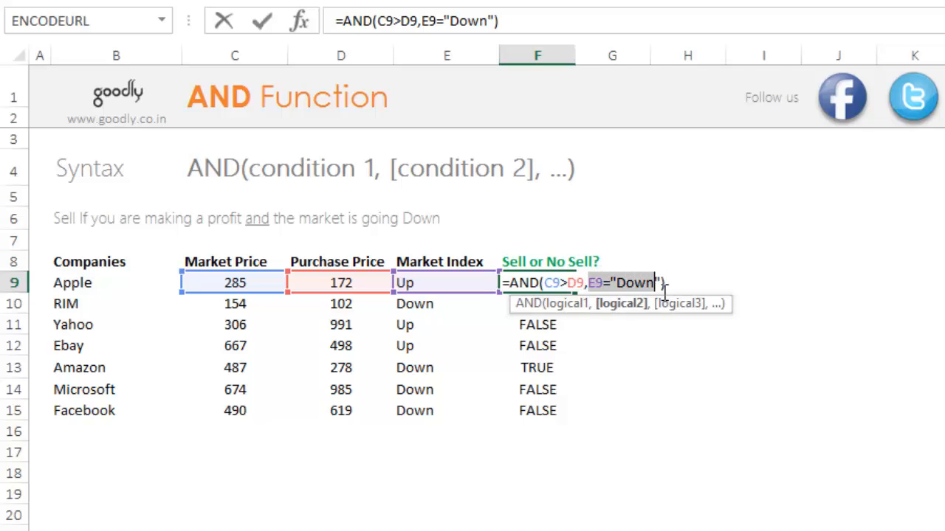
Insert an IF function before AND in F9 so the AND expression becomes its logical test.
left_click(510, 285)
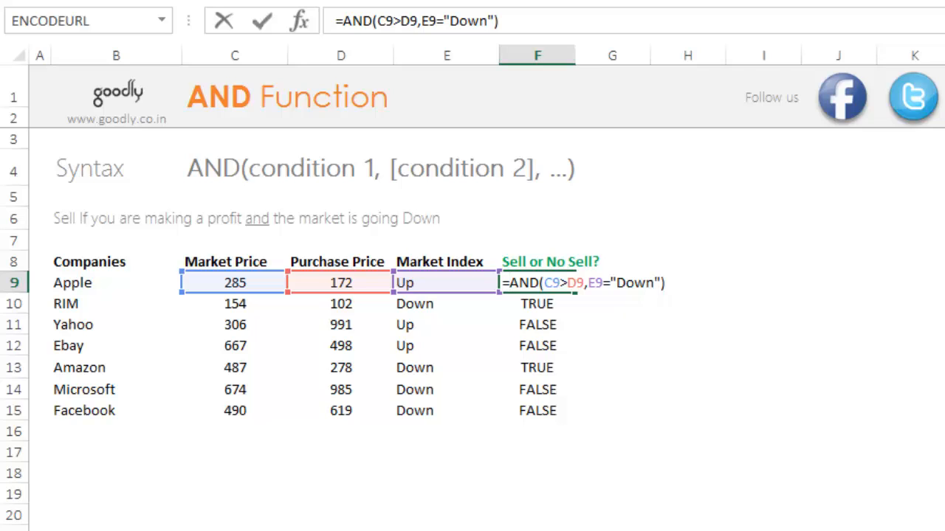
type("if")
key("Tab")
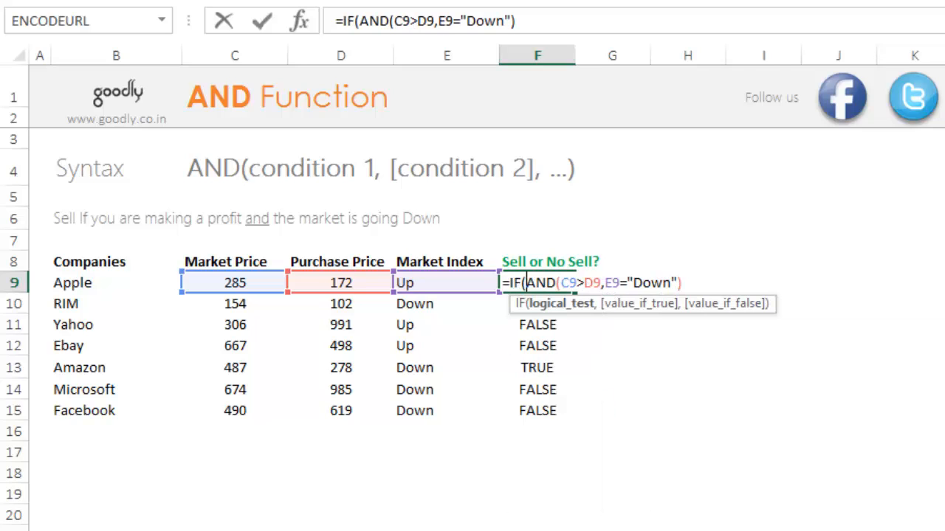
key("shift+Right")
key("shift+Right")
key("shift+Right")
key("shift+Right")
key("shift+Right")
key("shift+Right")
key("shift+Right")
key("shift+Right")
key("shift+Right")
key("shift+Right")
key("shift+Right")
key("shift+Right")
key("shift+Right")
key("shift+Right")
key("shift+Right")
key("shift+Right")
key("shift+Right")
key("shift+Right")
key("shift+Right")
key("shift+Right")
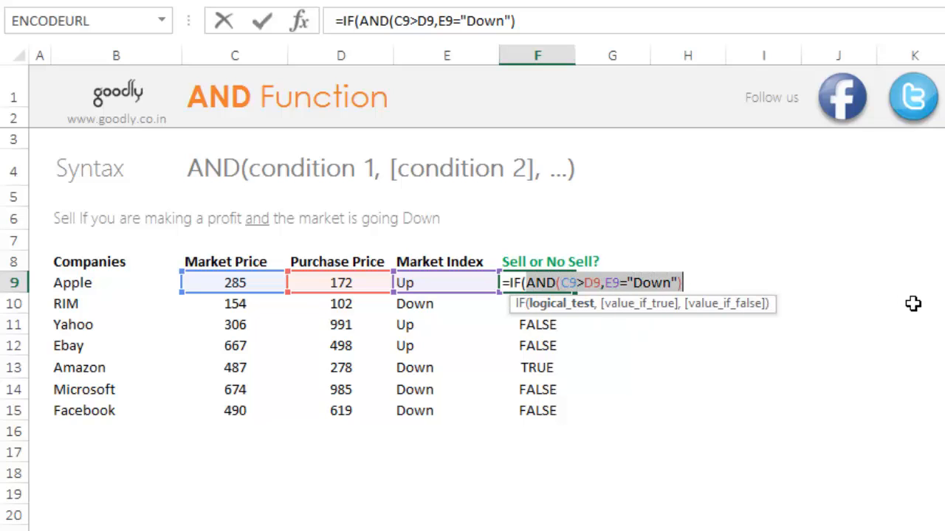
key("Right")
Complete the IF formula in F9 with "Sell" as the true value and "Hold" as the false value.
type(",")
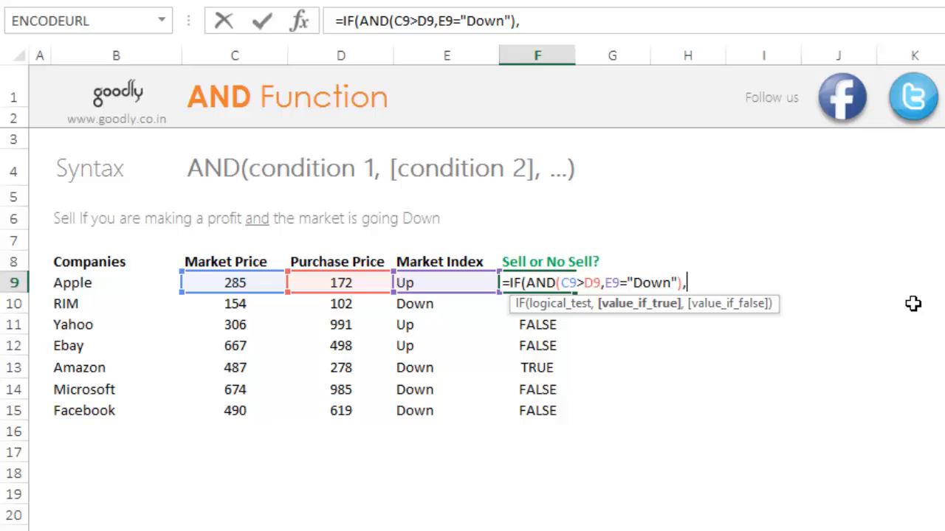
type("\"Sell\",\"")
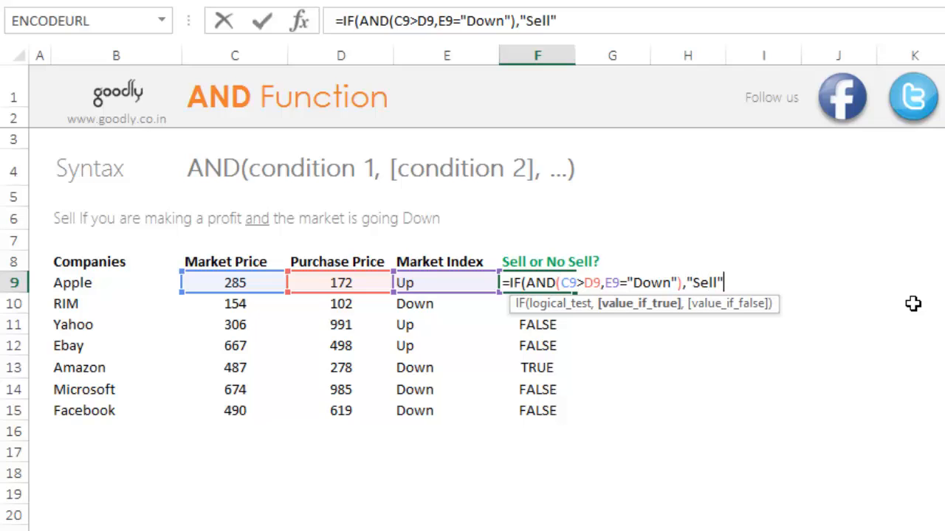
type("Hold\")")
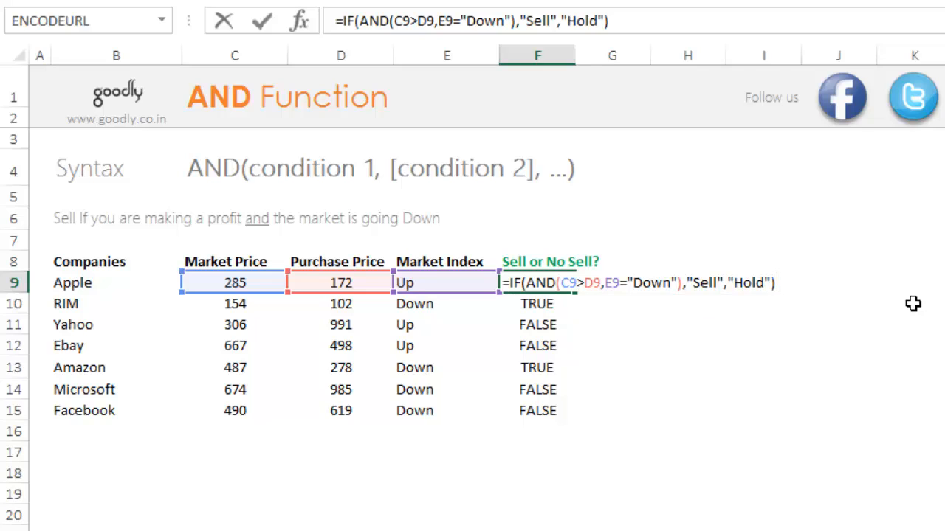
key("ctrl+Return")
Fill the IF and AND formula from F9 down through F15.
key("ctrl+shift+Down")
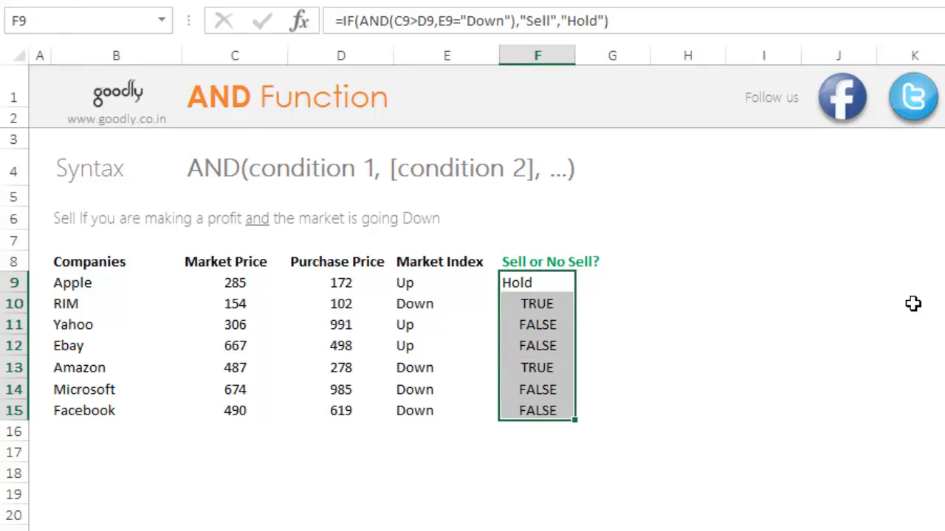
key("ctrl+d")
left_click(535, 310)
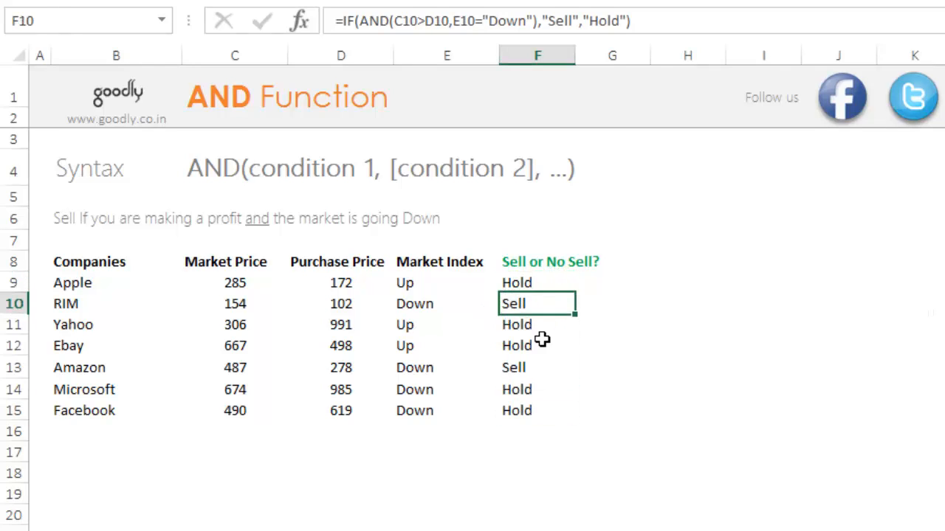
Check Amazon's result against its prices and market index, and review the AND test inside the IF formula in F9.
left_click(551, 369)
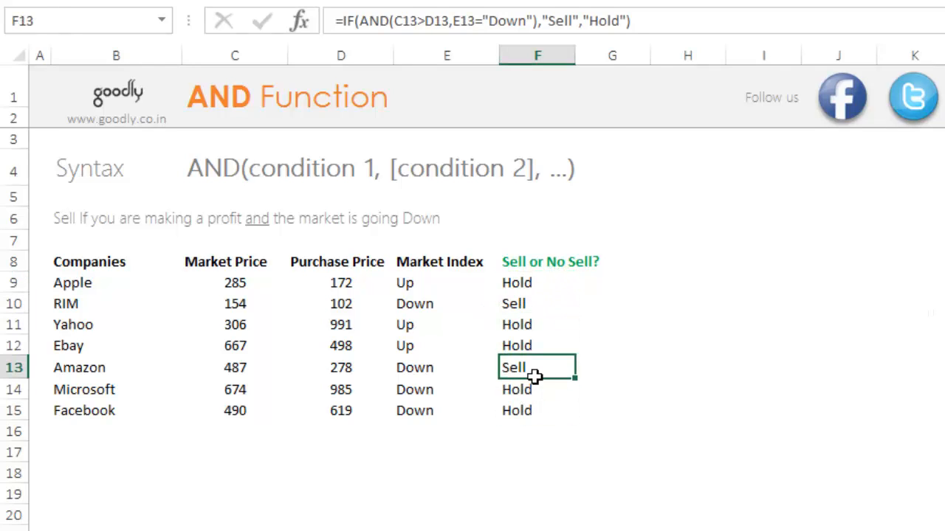
left_click(259, 372)
left_click(352, 377)
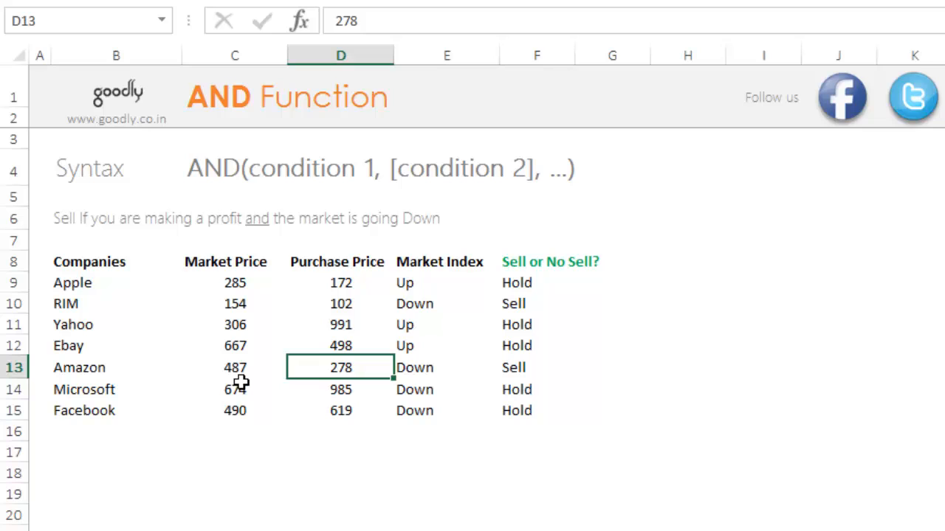
left_click(448, 374)
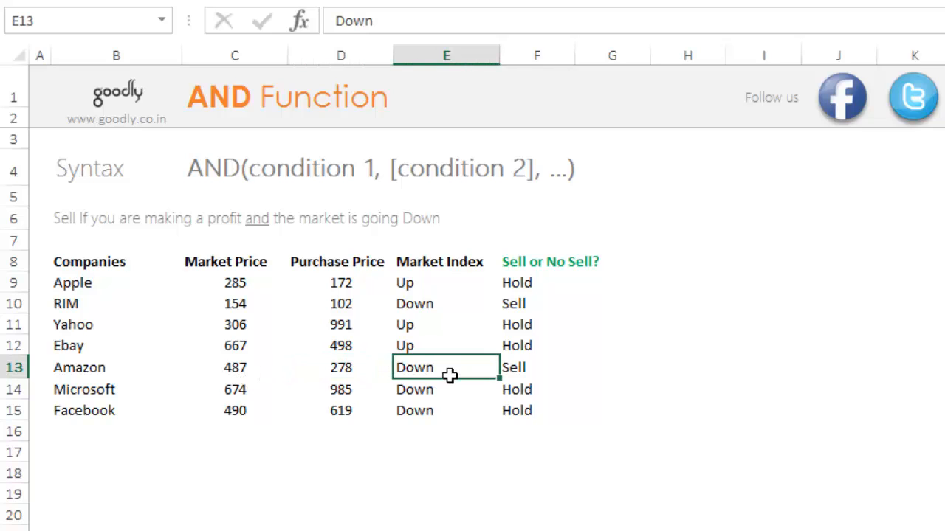
left_click(552, 376)
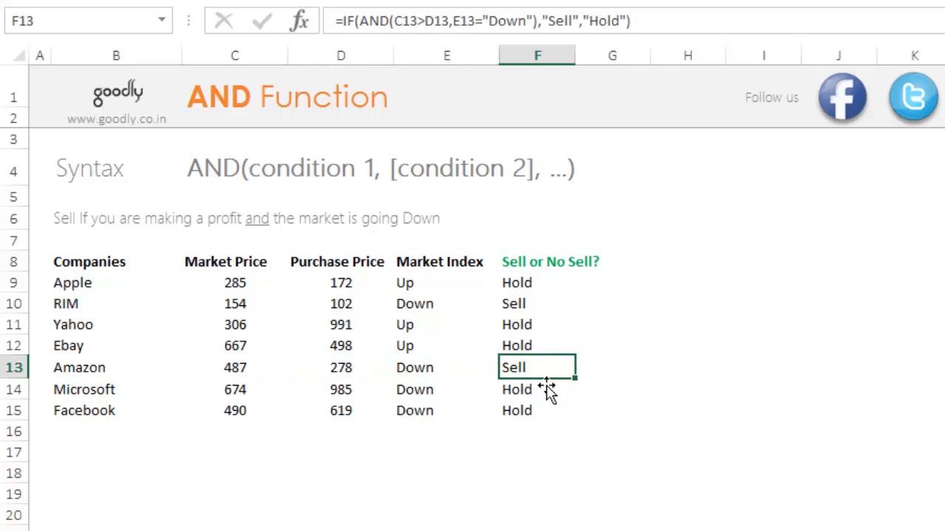
double_click(529, 287)
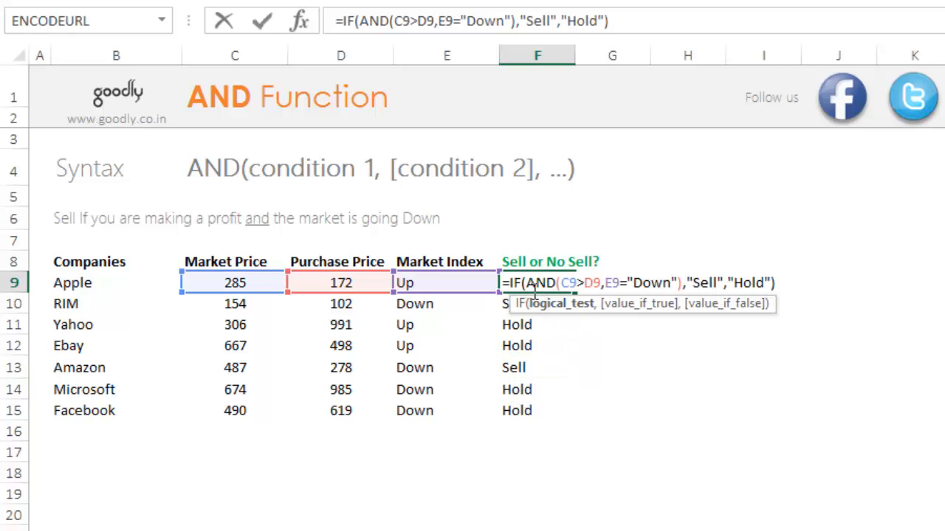
left_click_drag(527, 288, 687, 291)
left_click_drag(690, 292, 682, 288)
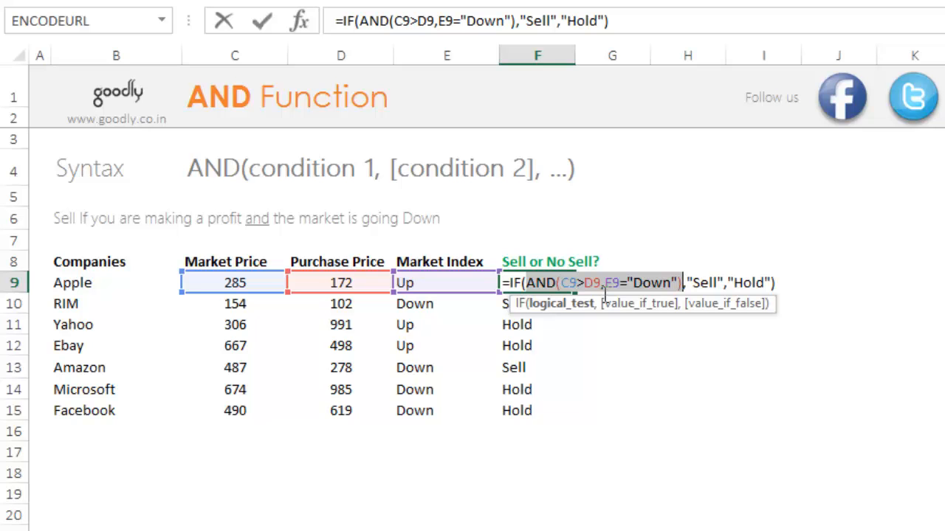
key("Escape")
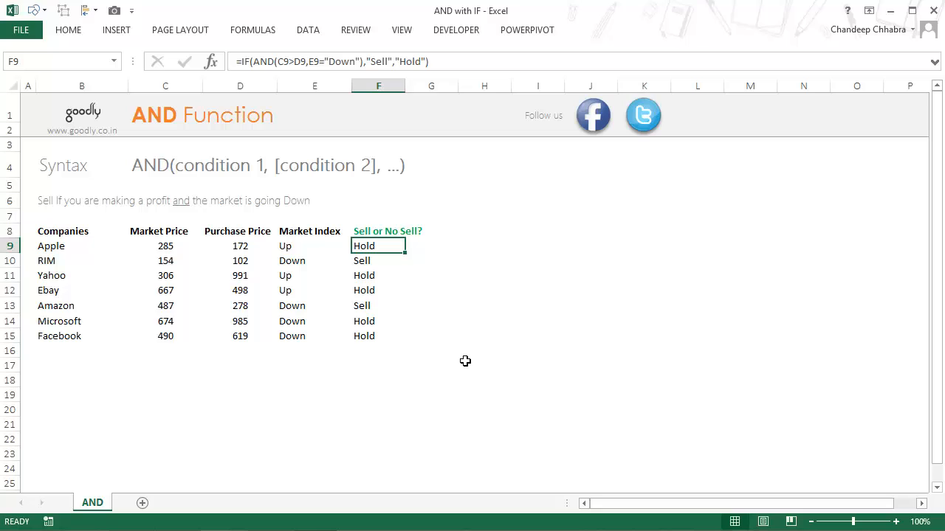